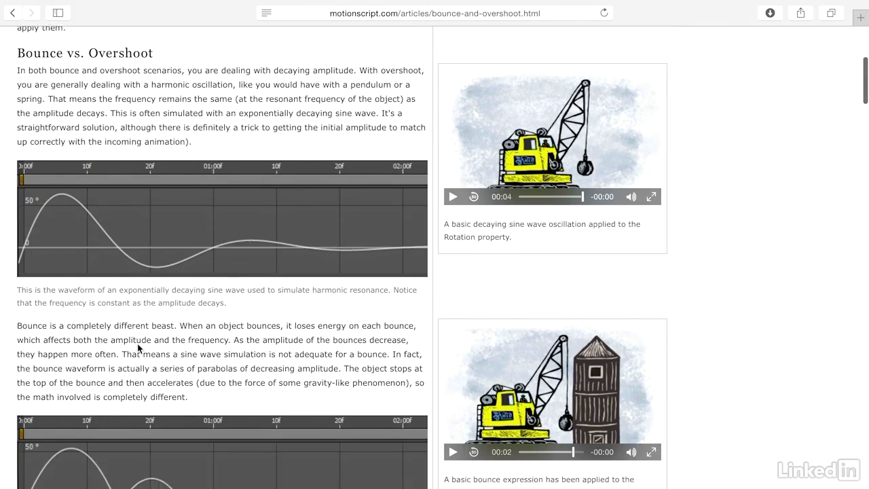
Step: Review the article's bounce versus overshoot comparison and play its bounce demo clip, continuing into the Overshoot in Detail section
scroll(137, 344, "up", 4)
scroll(137, 343, "up", 4)
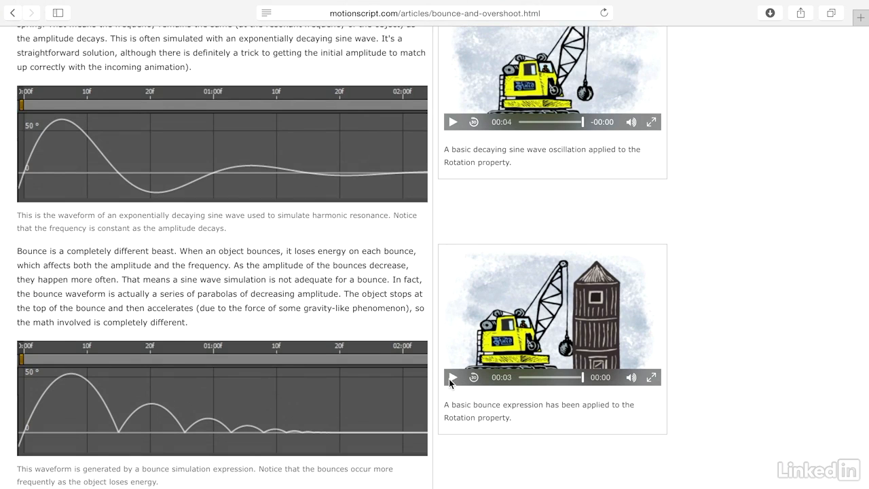
left_click(451, 382)
left_click(451, 379)
scroll(450, 382, "down", 10)
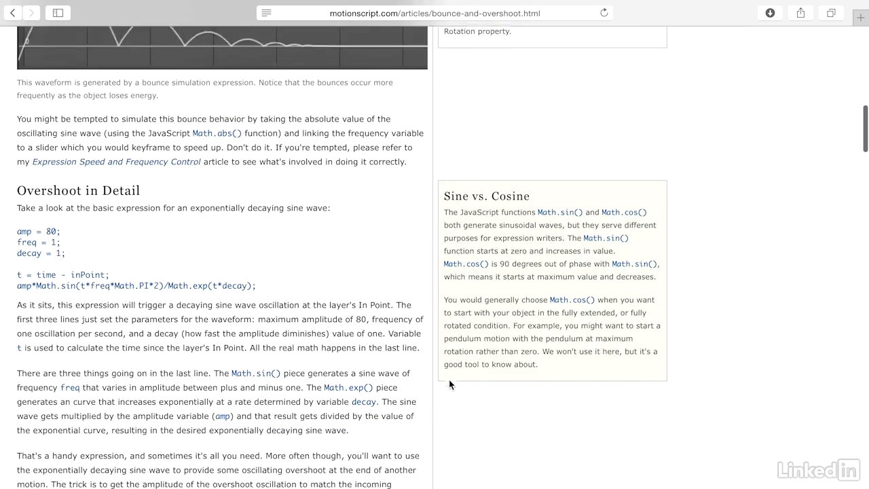
scroll(449, 385, "down", 1)
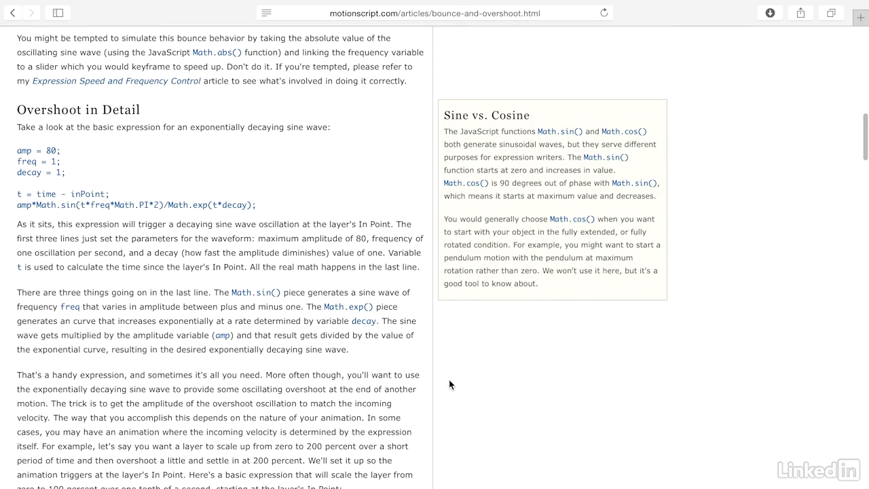
scroll(449, 385, "down", 1)
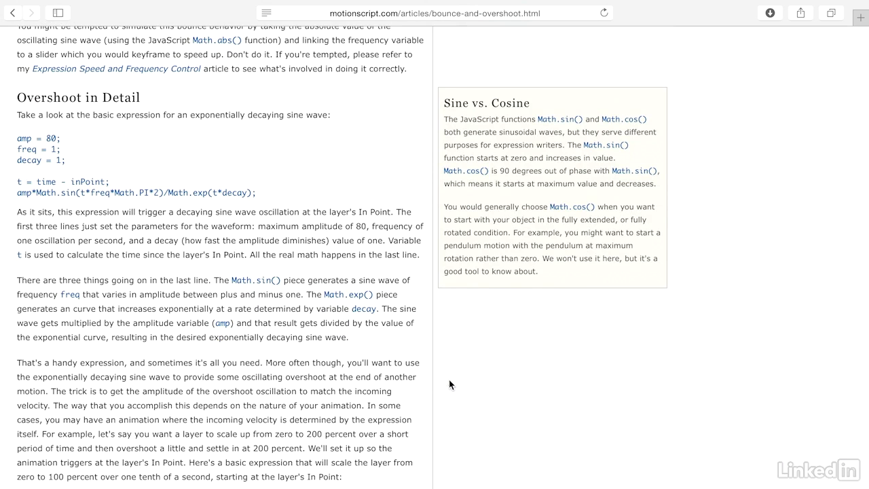
Step: Copy the full final expression under Calculation Overshoot, from freq = 3 to the closing brace, and close the browser window
scroll(449, 385, "down", 10)
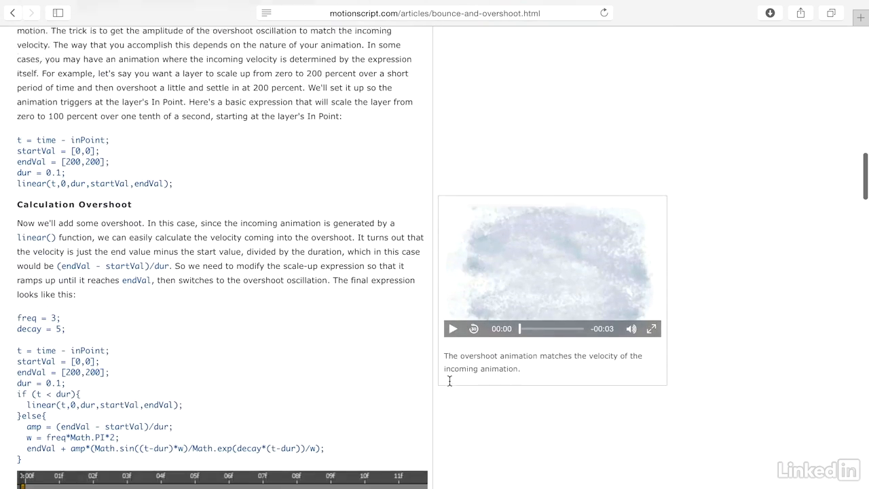
scroll(449, 380, "down", 3)
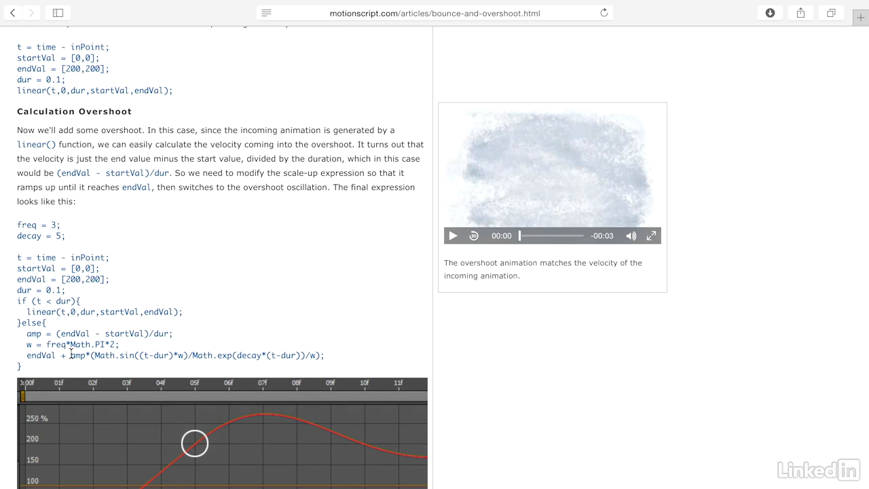
left_click_drag(50, 368, 17, 222)
key("super+c")
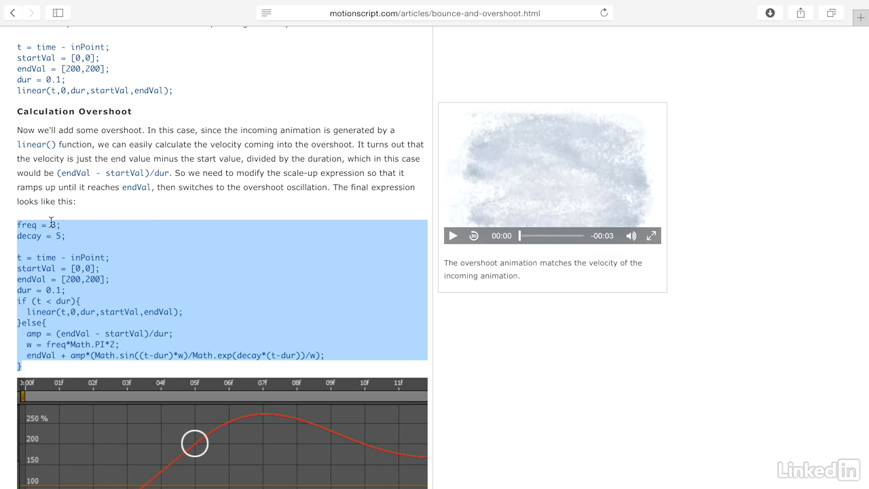
key("Escape")
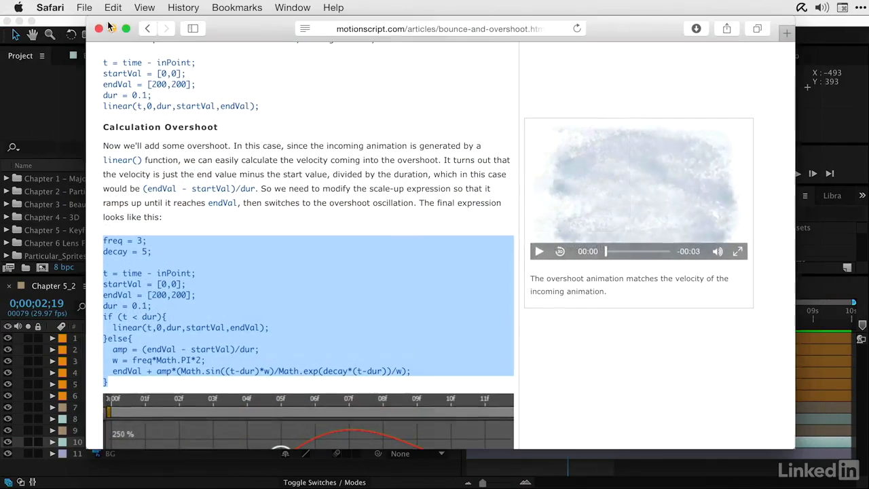
left_click(98, 28)
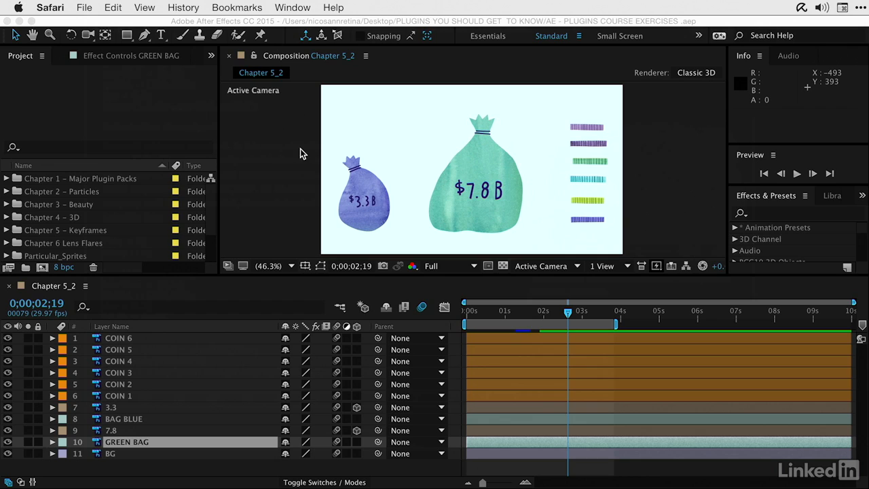
Step: Return to After Effects, scrub back to 0;00;00;03 and solo the GREEN BAG layer
left_click(534, 318)
mouse_move(485, 315)
left_mouse_down()
mouse_move(466, 314)
mouse_move(517, 314)
mouse_move(471, 315)
left_mouse_up()
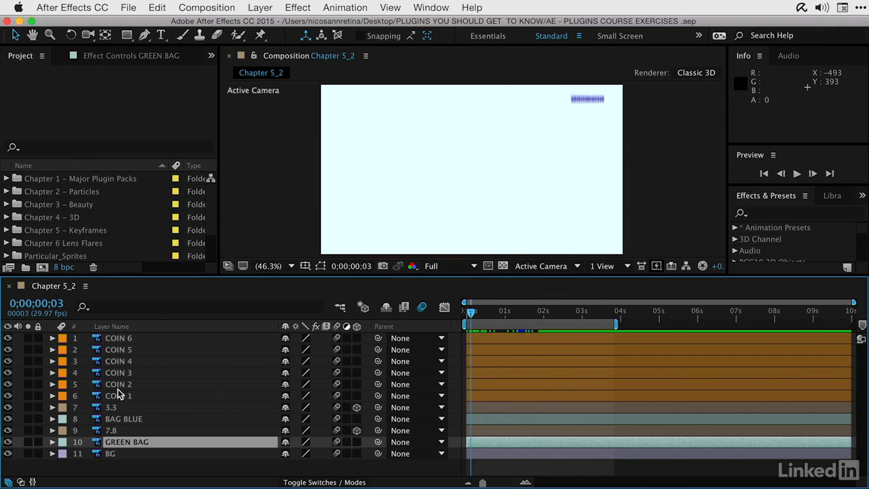
left_click(28, 442)
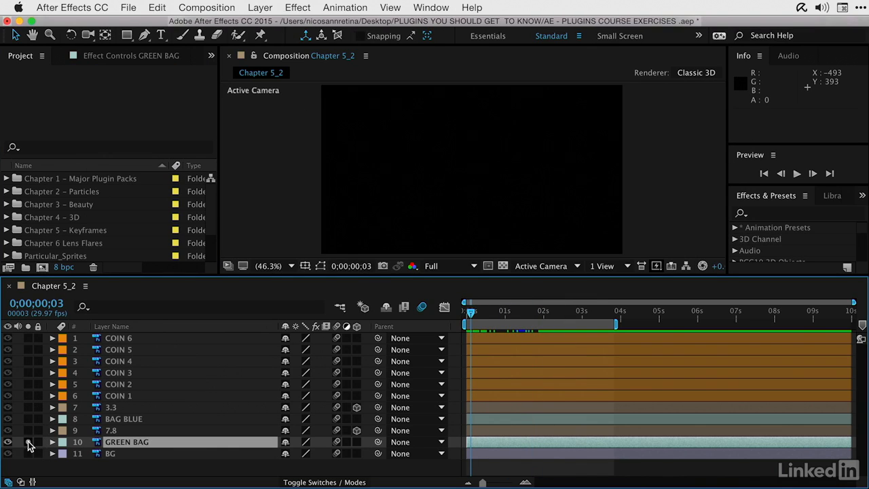
Step: Reveal GREEN BAG's keyframed properties and shift the layer in time so that it starts at 0;00;01;00
left_click_drag(474, 313, 505, 310)
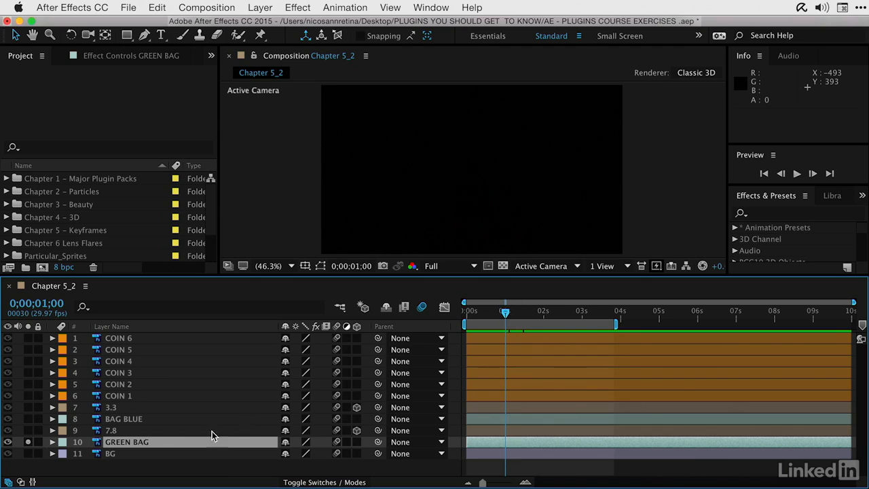
key("u")
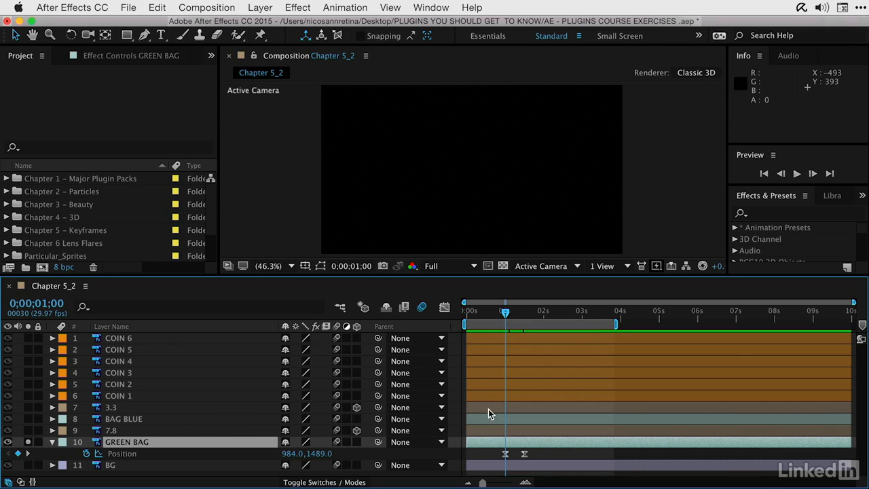
left_click_drag(486, 442, 525, 441)
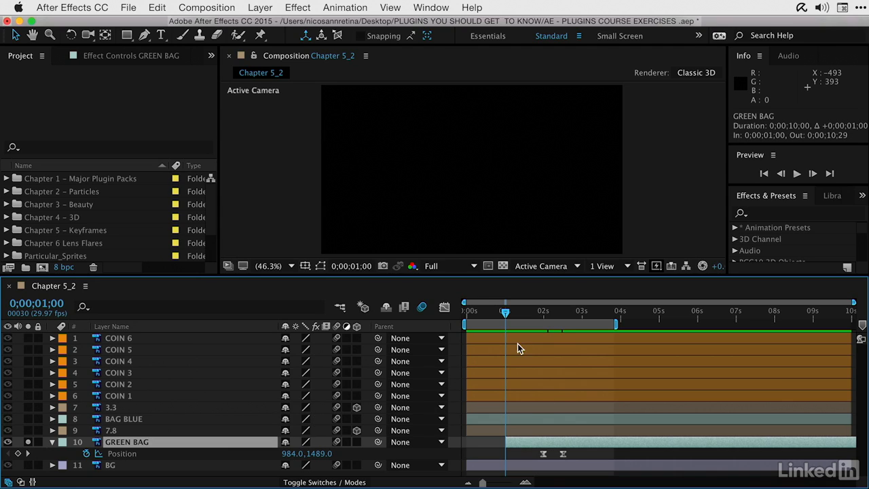
Step: Paste the copied overshoot expression onto GREEN BAG's Position property and preview the animation
left_click(86, 454, "alt")
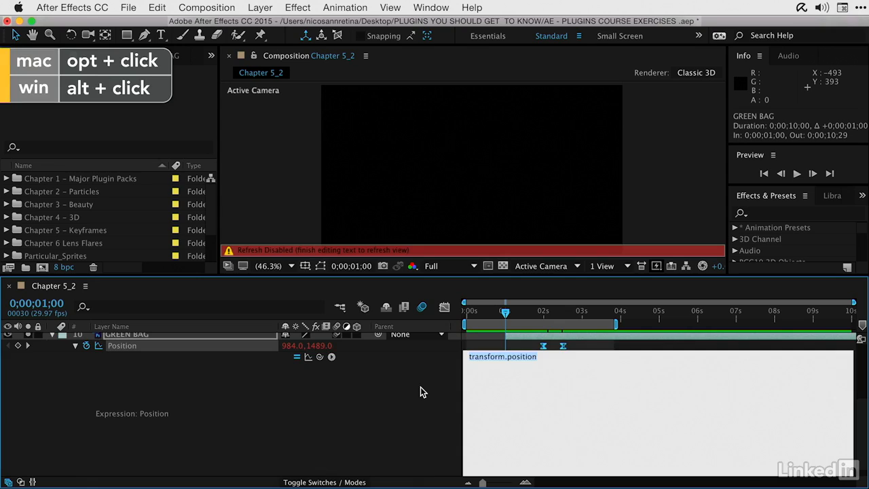
key("super+v")
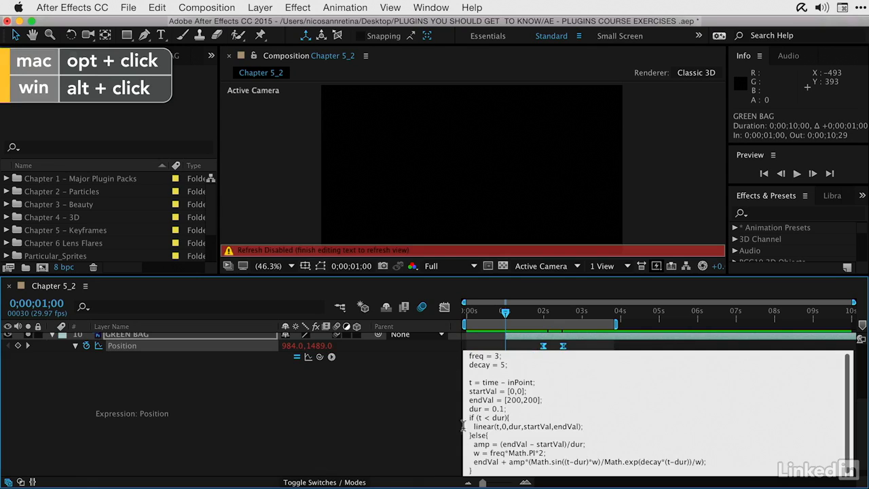
left_click(385, 394)
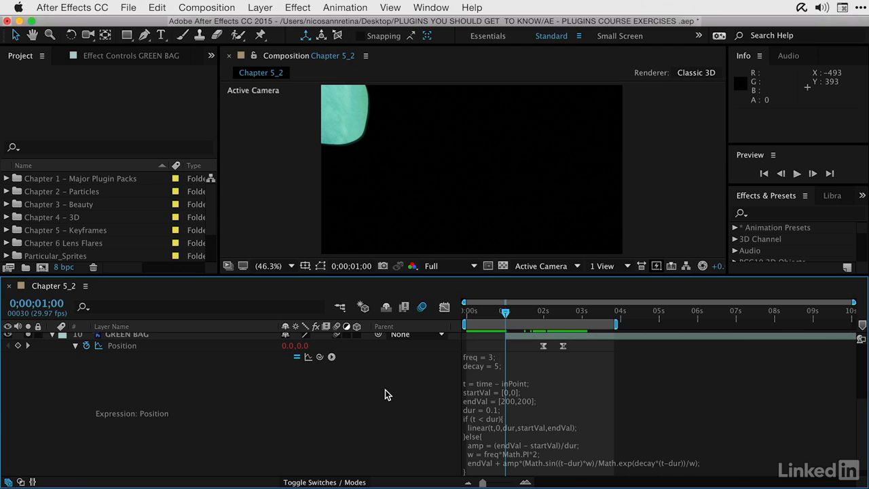
key("space")
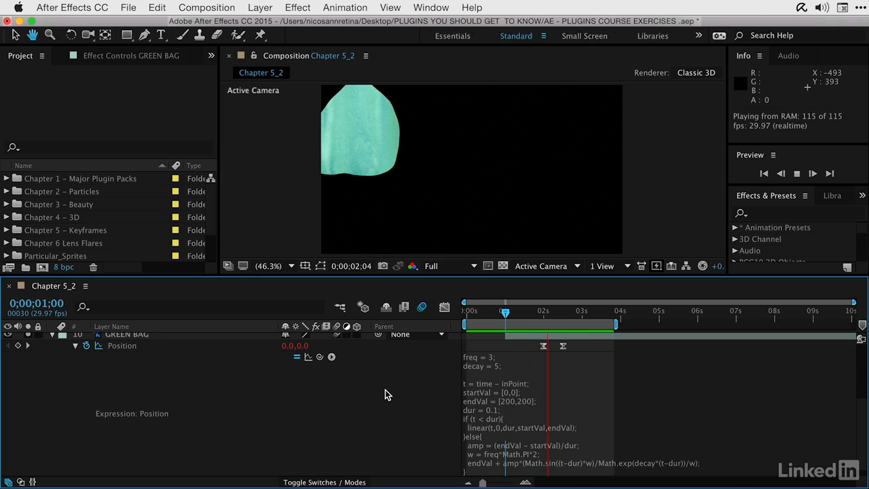
key("space")
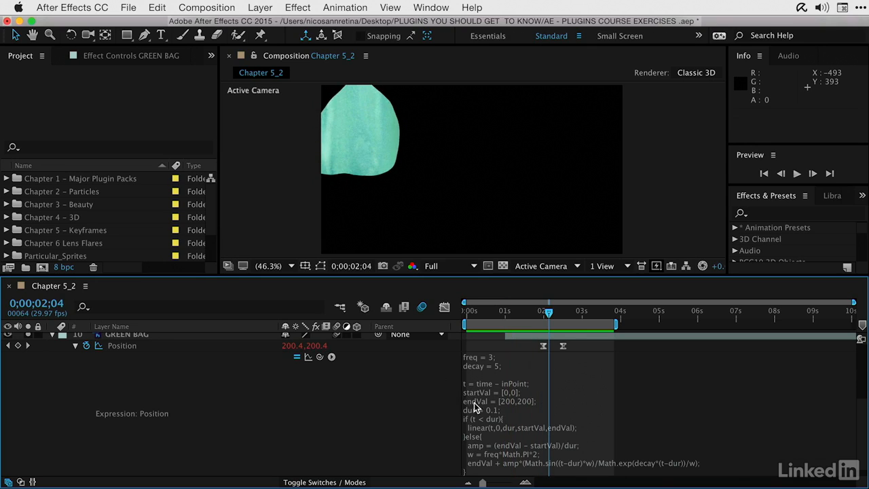
Step: Disable the Position expression at the first keyframe, 0;00;02;00, to read the original coordinates, and set startVal to [984,1489]
mouse_move(546, 313)
left_mouse_down()
mouse_move(527, 313)
mouse_move(561, 314)
mouse_move(542, 318)
left_mouse_up()
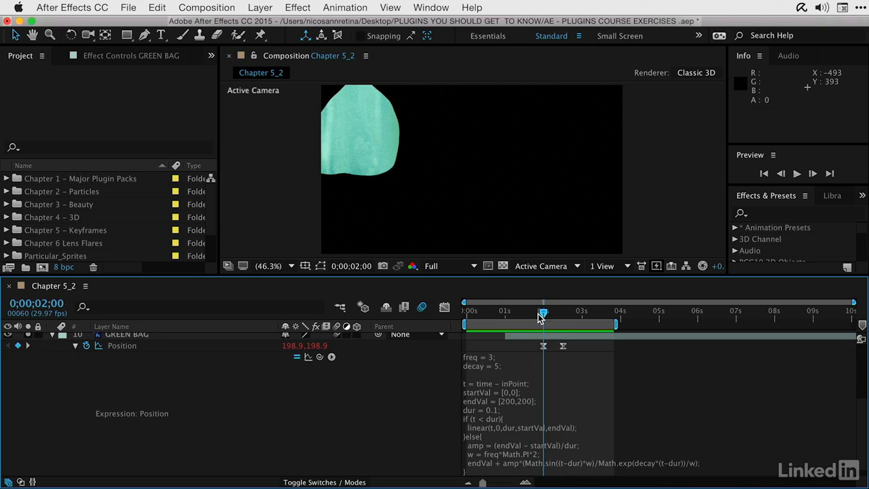
left_click(297, 357)
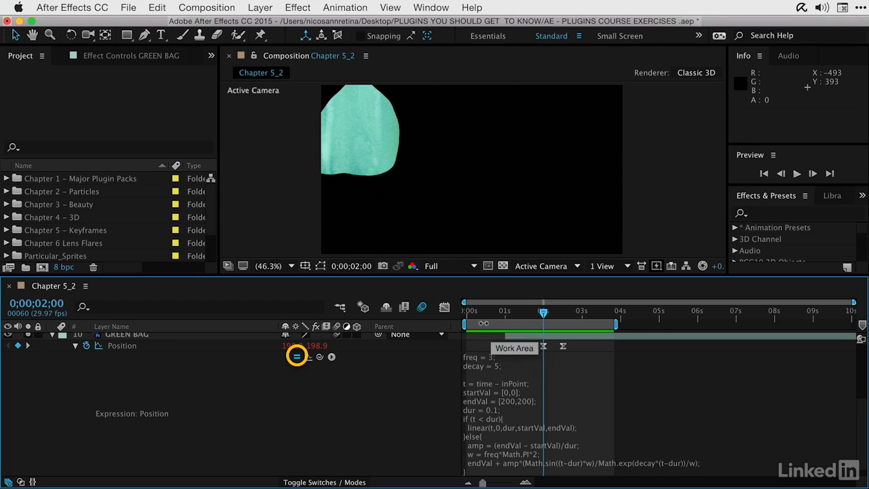
left_click(297, 356)
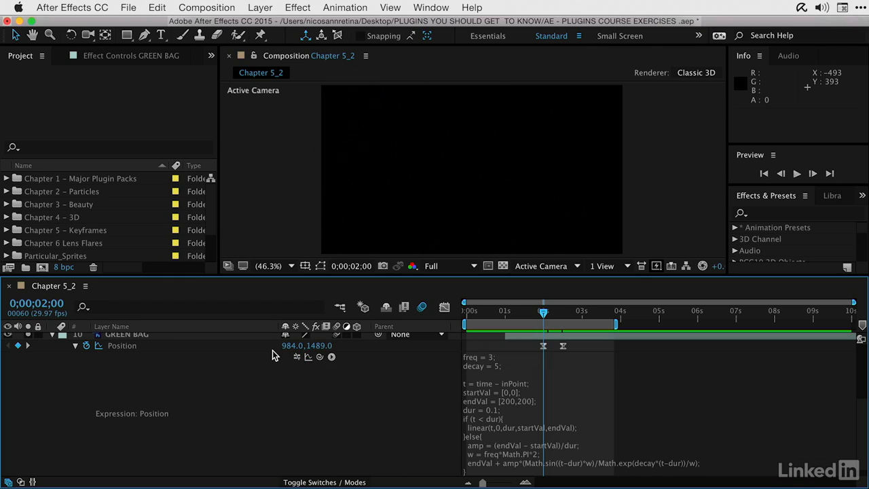
left_click(509, 394)
double_click(511, 392)
type("984")
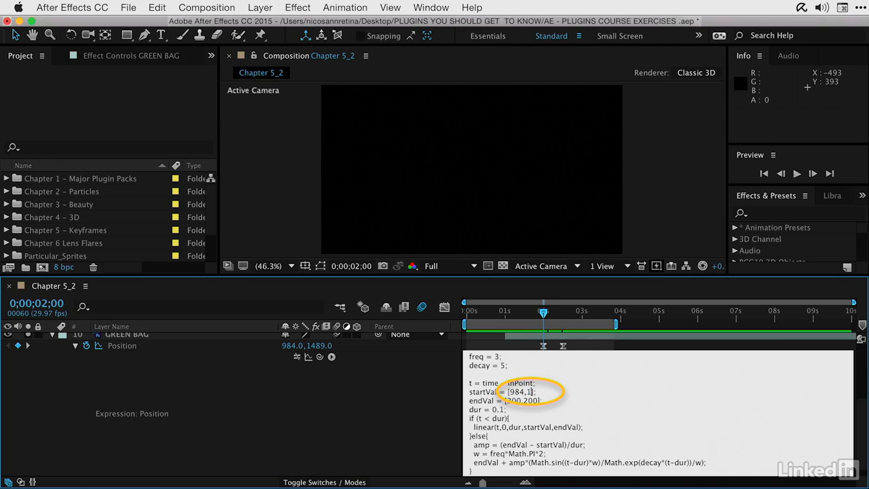
type("1489")
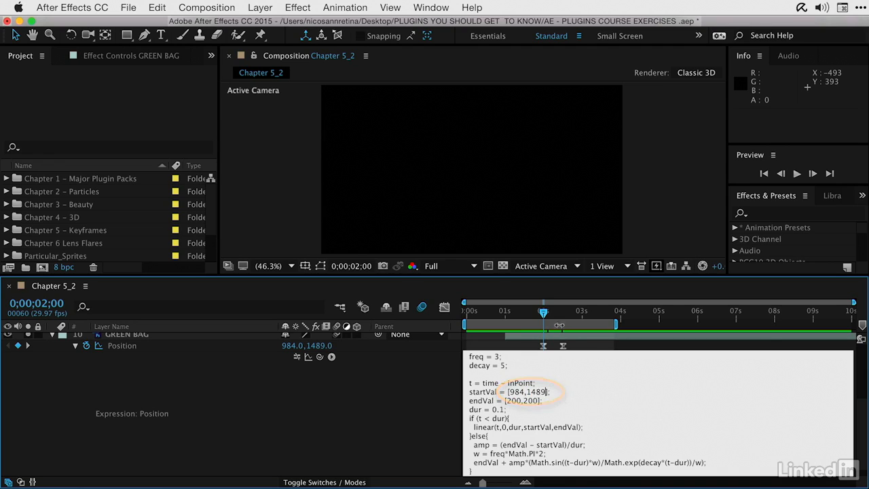
left_click(400, 380)
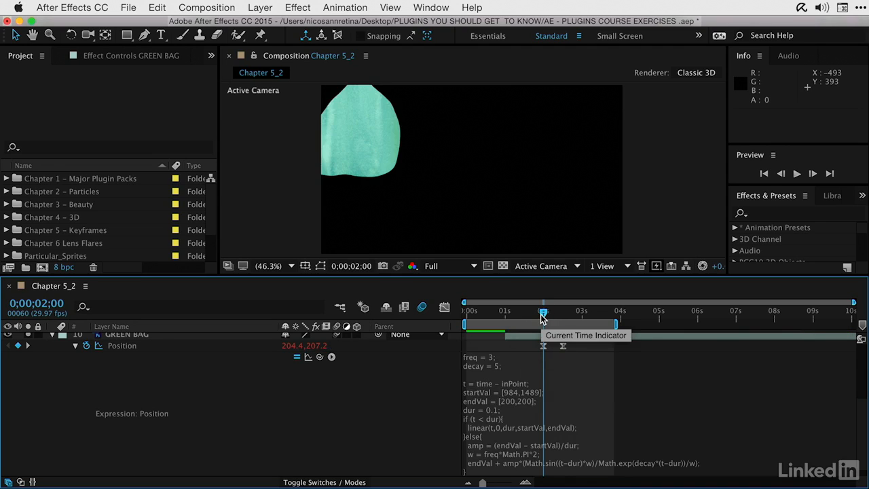
Step: Disable the Position expression at the second keyframe, 0;00;02;15, to read the original coordinates, and set endVal to [984,564]
key("k")
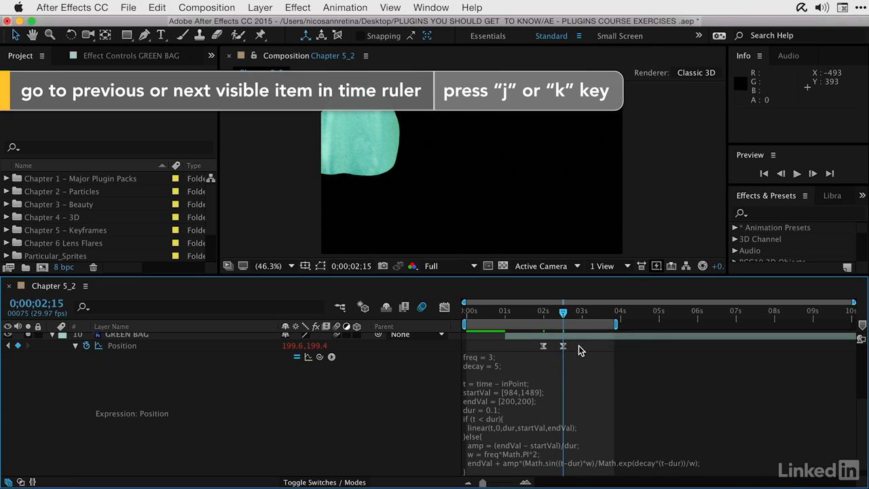
left_click(298, 358)
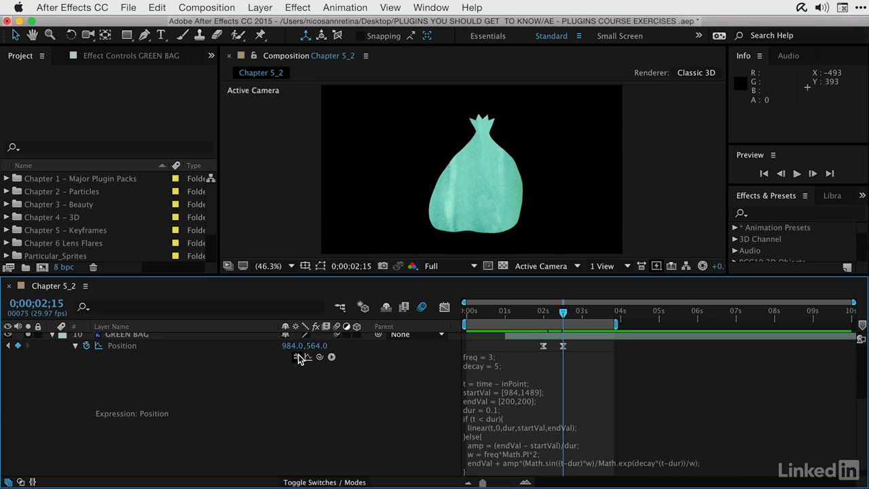
left_click(514, 401)
double_click(514, 401)
type("984,")
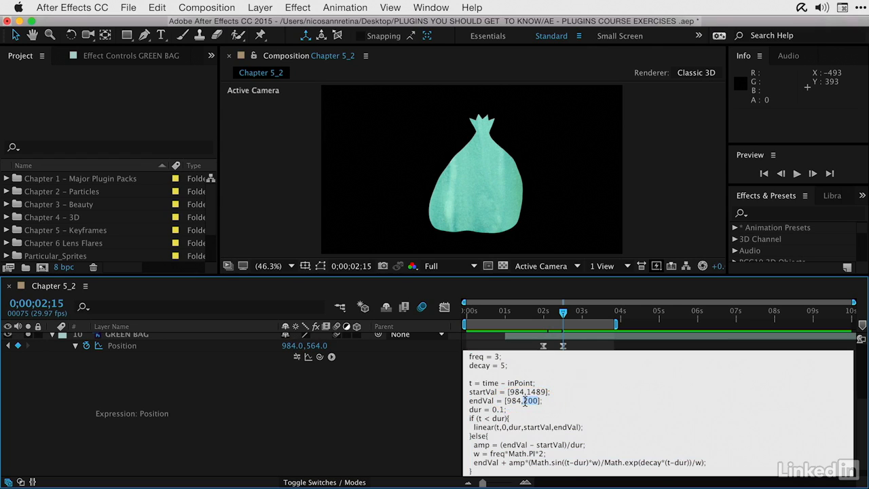
type("564")
left_click(400, 413)
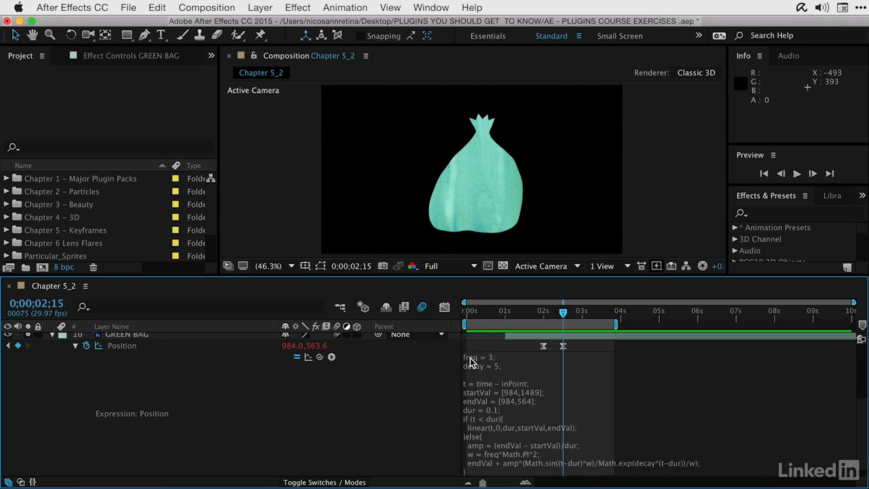
Step: Preview GREEN BAG's overshoot animation from 0;00;01;00
left_click_drag(512, 311, 506, 314)
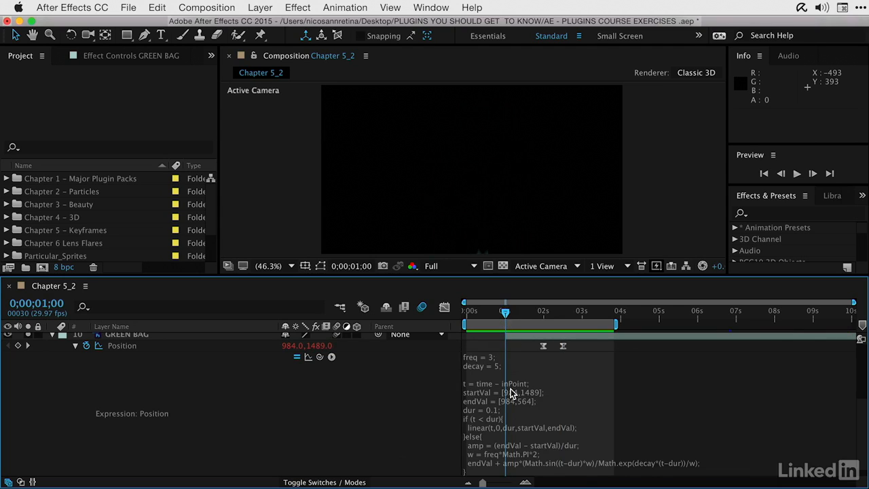
key("space")
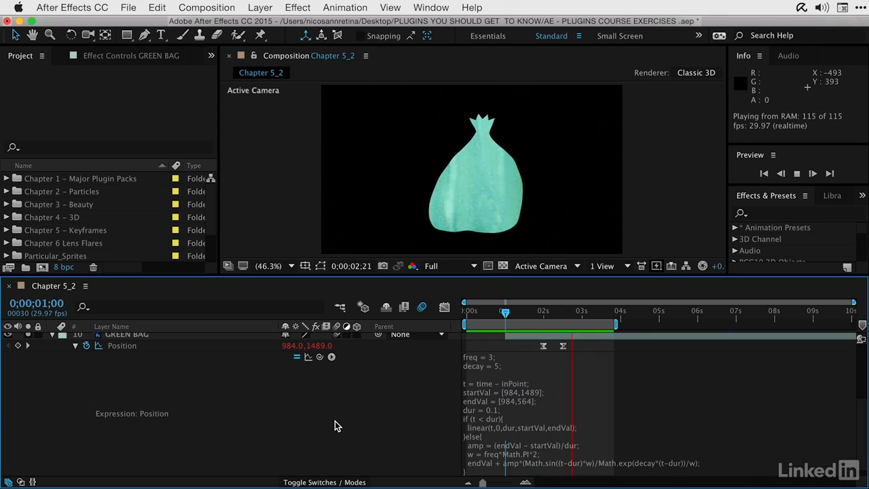
key("space")
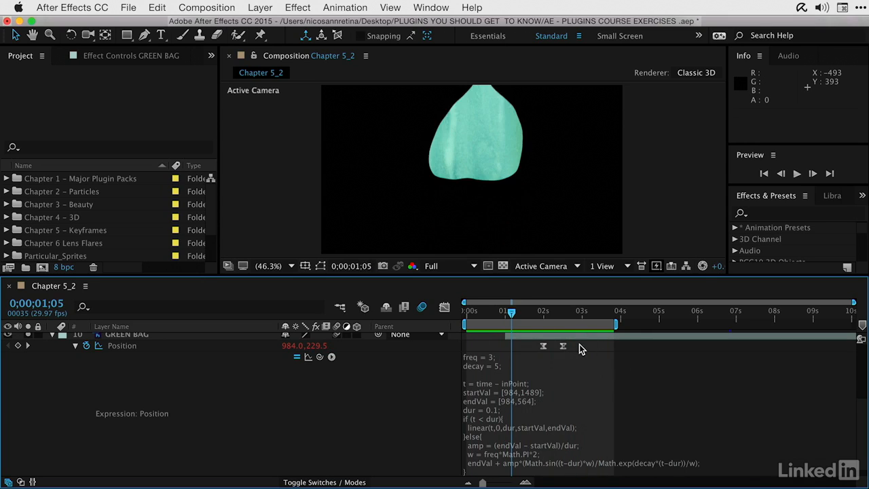
Step: Delete GREEN BAG's Position keyframes while keeping the expression, and preview the animation from 0;00;00;26
left_click(543, 347)
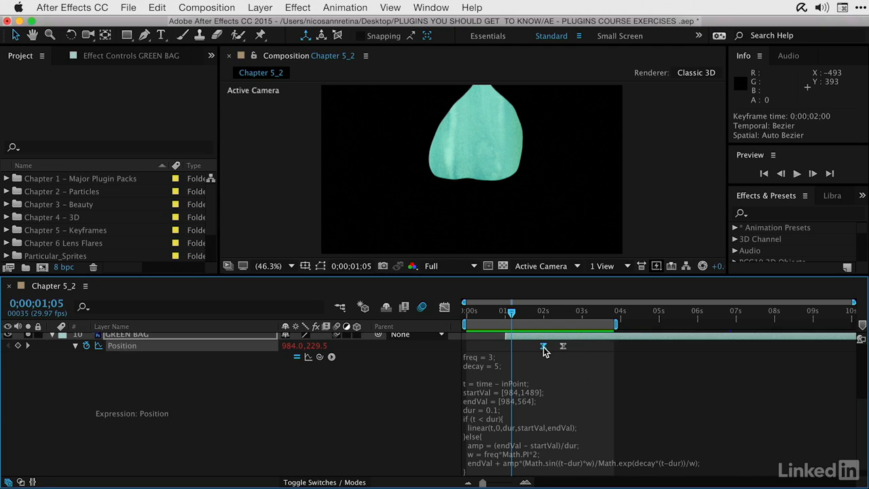
left_click_drag(512, 312, 531, 347)
key("Delete")
left_click_drag(545, 314, 498, 316)
key("space")
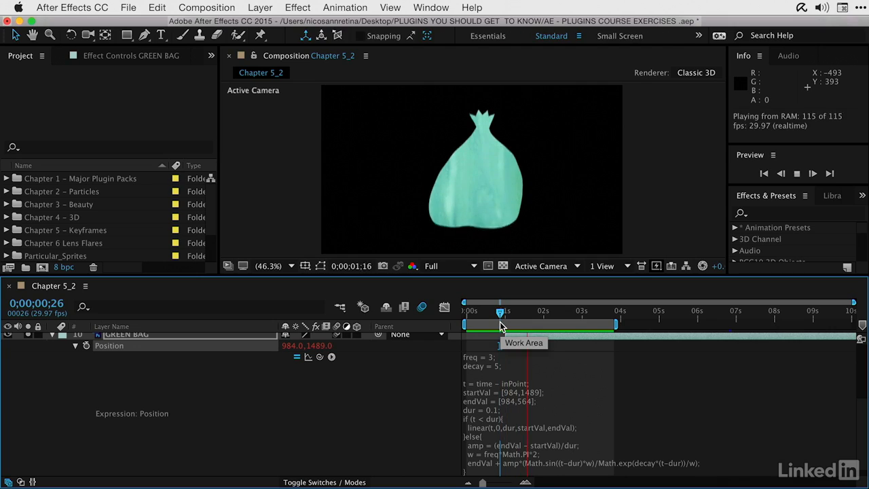
key("space")
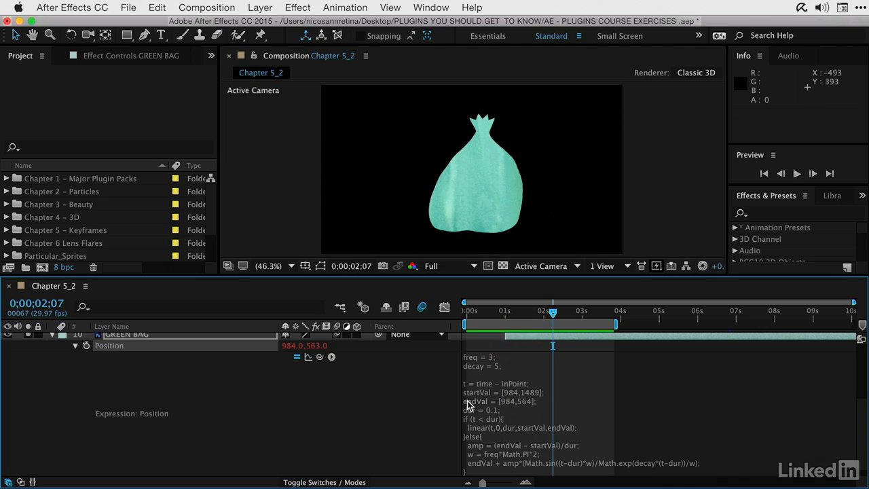
Step: Scrub through GREEN BAG's entrance around the one-second mark and preview its overshoot animation
left_click(528, 314)
left_click_drag(524, 316, 483, 322)
left_click_drag(515, 312, 516, 312)
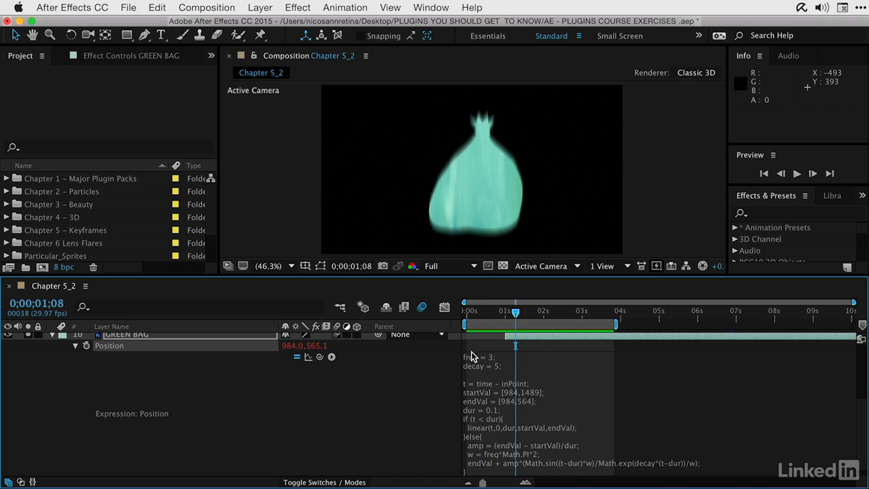
scroll(481, 387, "down", 1)
scroll(481, 384, "up", 3)
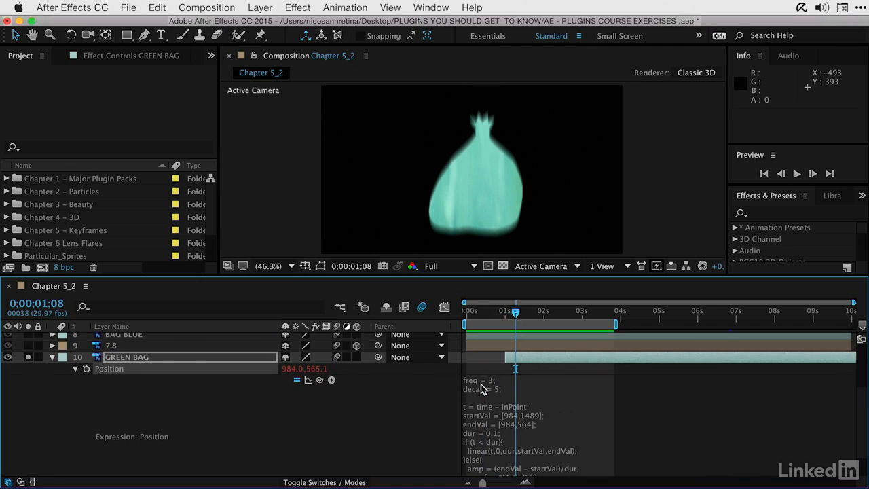
left_click_drag(516, 313, 509, 313)
key("space")
key("space")
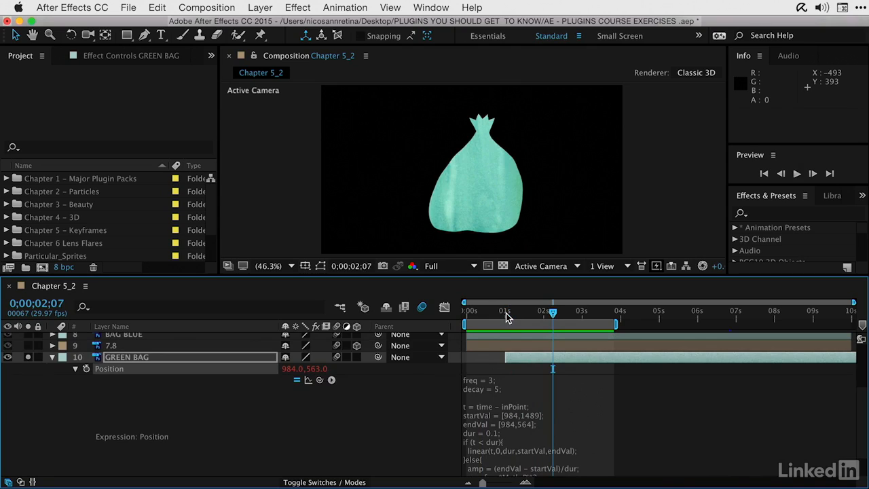
Step: Set freq to 20 and decay to 8 in GREEN BAG's Position expression
left_click(495, 380)
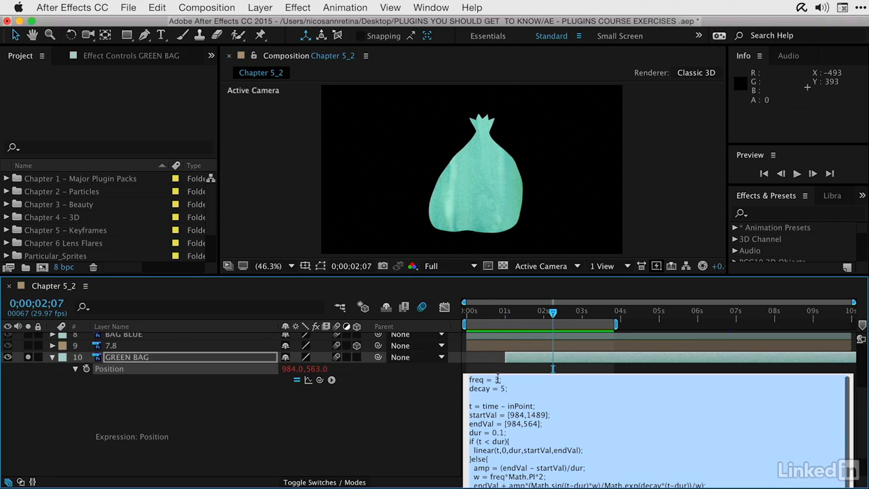
left_click(499, 379)
key("BackSpace")
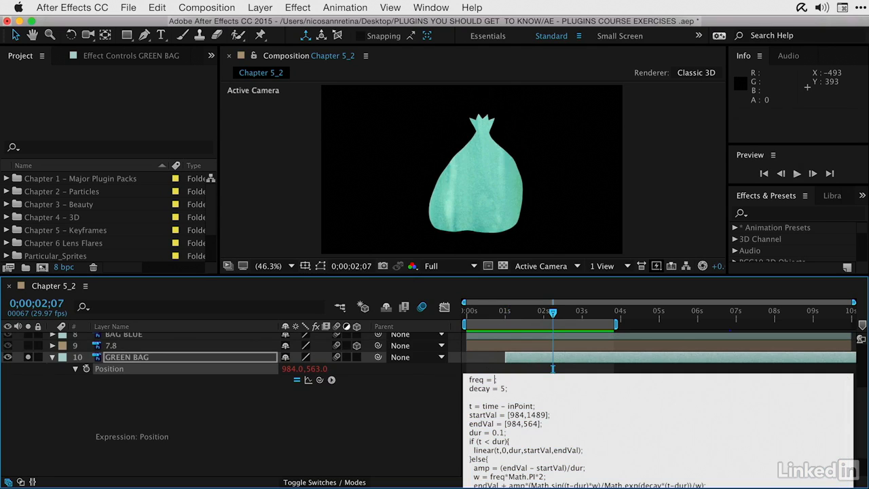
type("20;")
key("Down")
key("BackSpace")
type("8")
left_click(474, 368)
Step: Preview GREEN BAG's animation with the higher frequency and decay, and scrub to 0;00;01;19
left_click(499, 314)
left_click(466, 313)
key("space")
key("space")
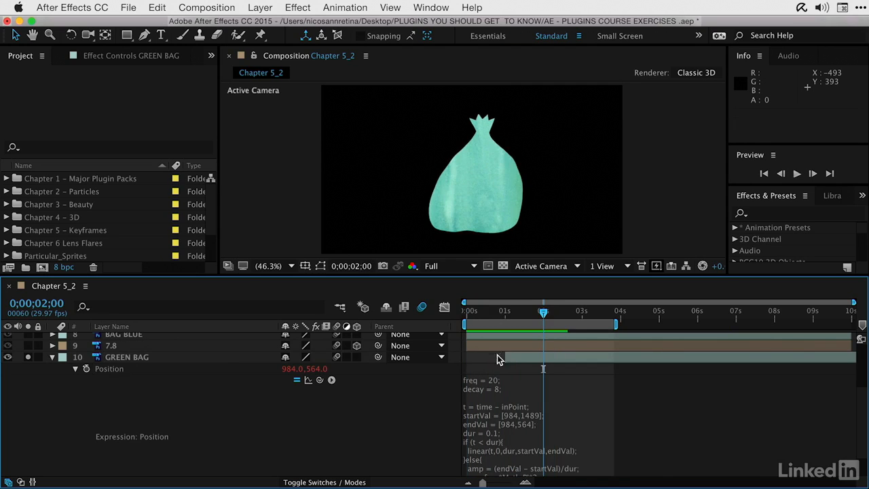
mouse_move(524, 312)
left_mouse_down()
mouse_move(502, 312)
mouse_move(530, 314)
left_mouse_up()
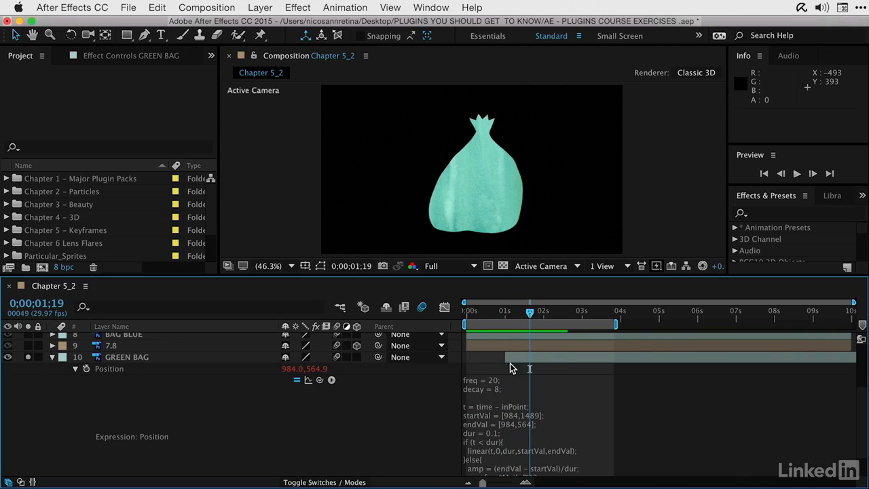
Step: Set both freq and decay to 1 in GREEN BAG's Position expression
left_click(494, 384)
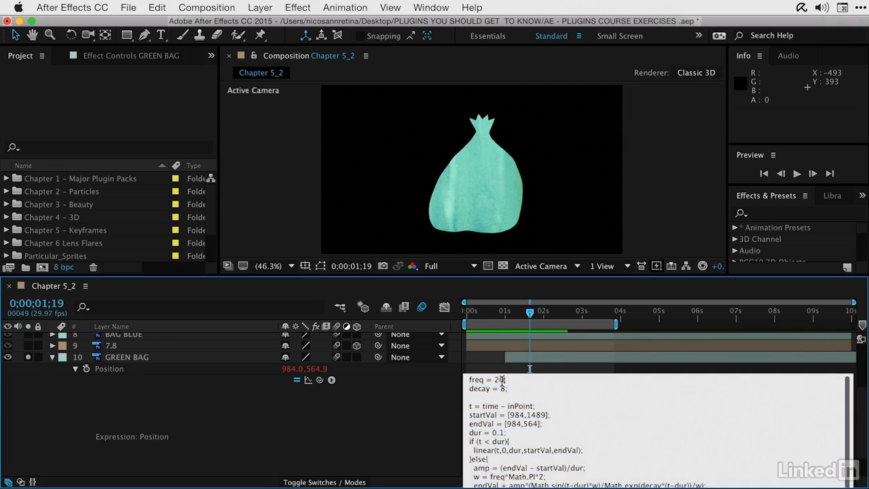
key("BackSpace")
key("BackSpace")
key("BackSpace")
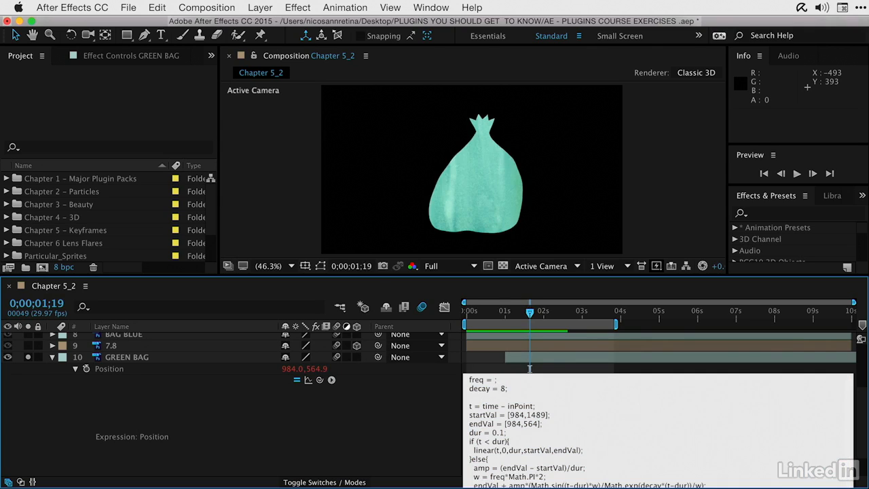
type("1;")
left_click(503, 391)
key("BackSpace")
type("1")
Step: Preview GREEN BAG's slower, longer-lasting bounce with the current time at 0;00;00;25
left_click(499, 314)
key("space")
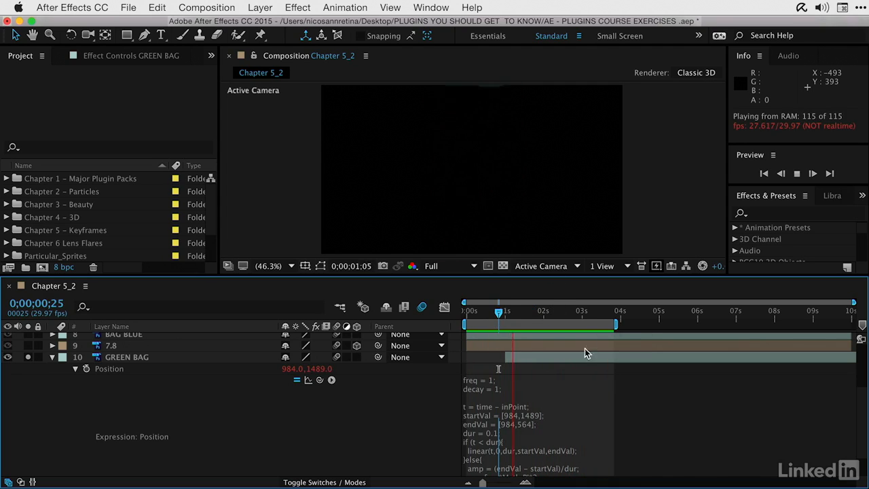
key("space")
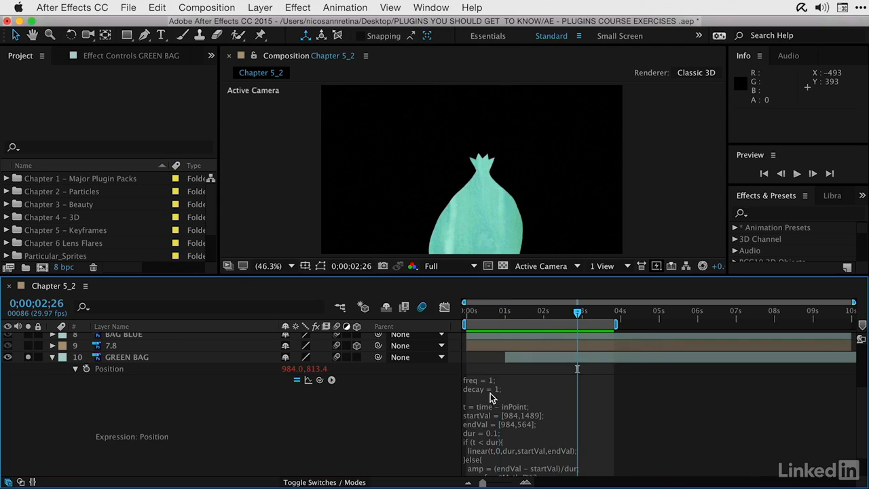
Step: Set freq to 3 and decay to 4 in GREEN BAG's Position expression, and preview the animation
left_click(492, 380)
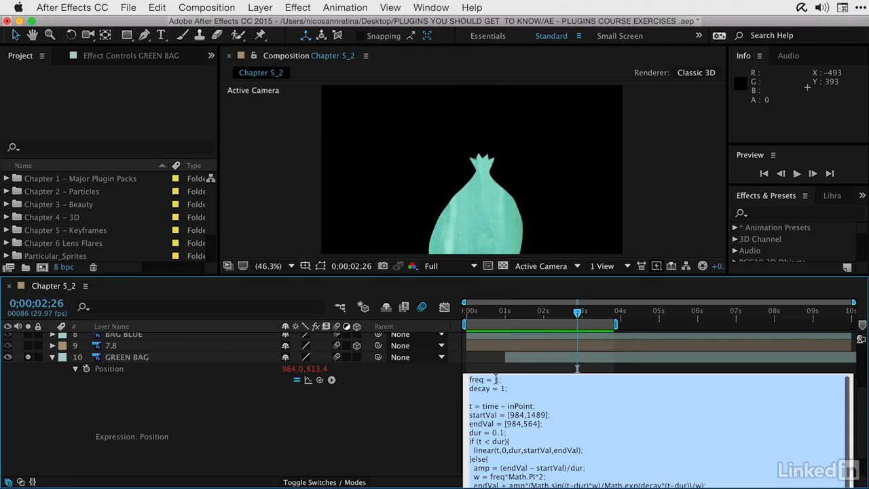
left_click(498, 379)
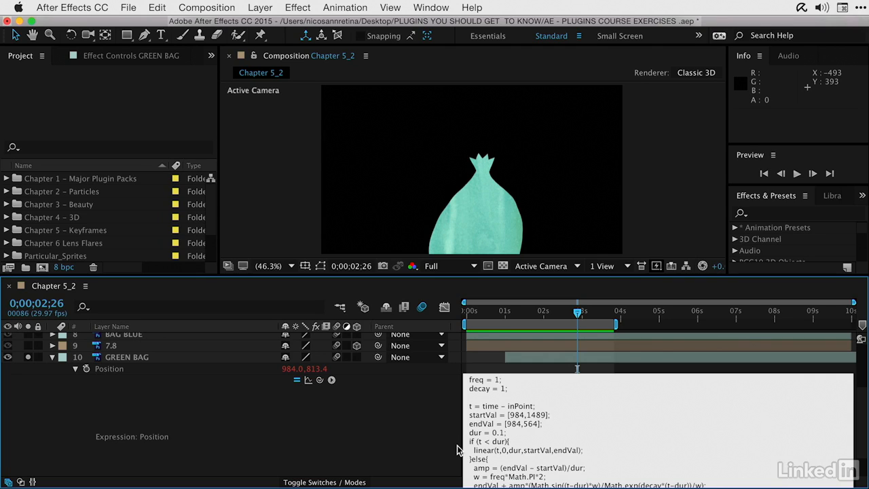
key("BackSpace")
type("3")
left_click(504, 389)
type("1")
key("BackSpace")
left_click(488, 343)
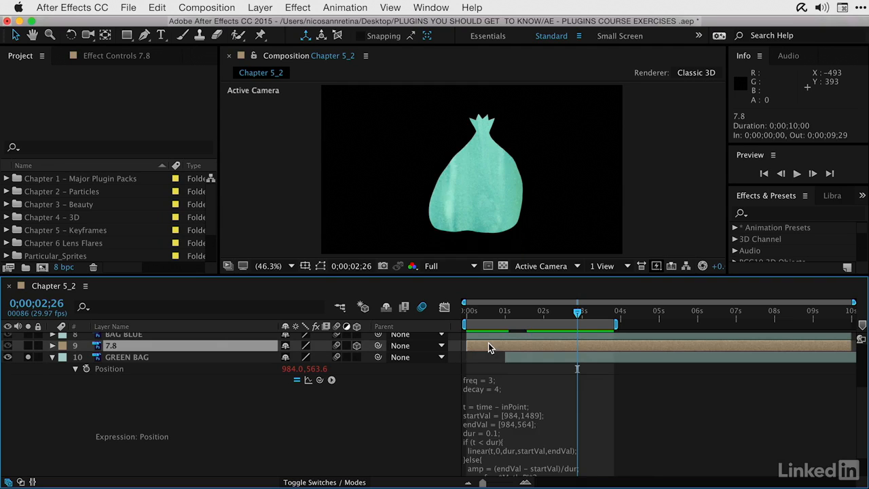
key("space")
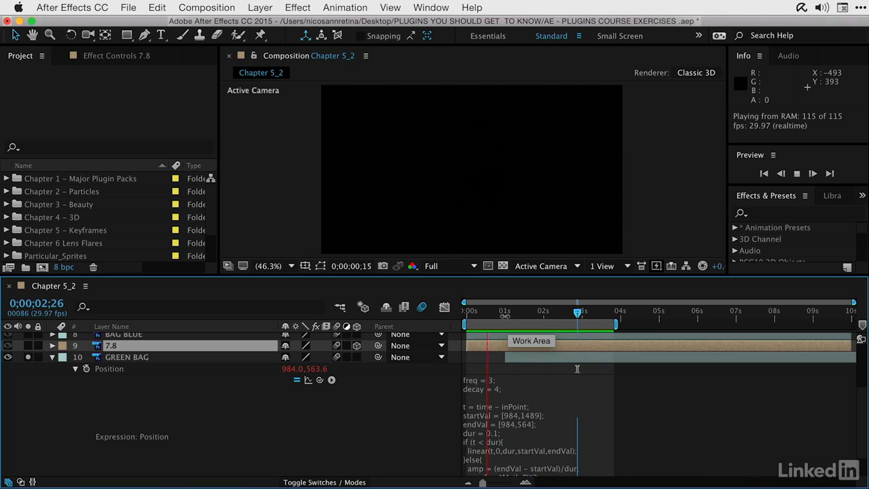
key("space")
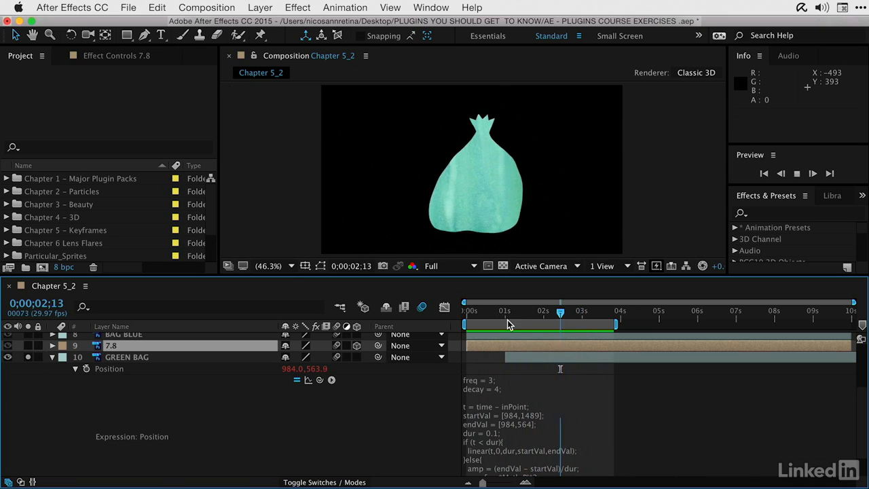